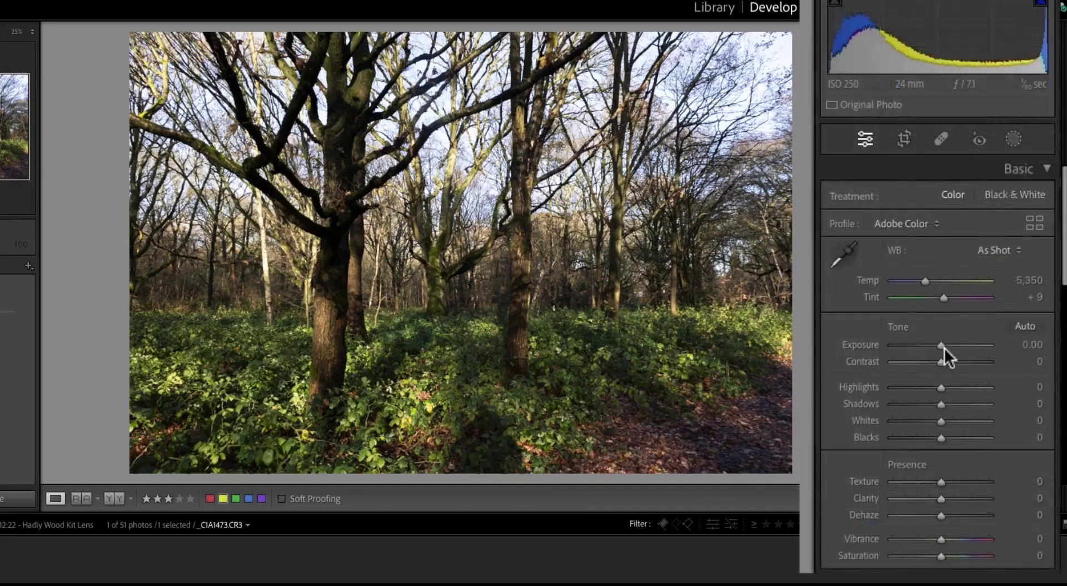
Set Exposure +0.25, Blacks +19, Highlights -11, Whites -11 and Shadows +2, checking clipping.
{"action": "left_click_drag", "start_coordinate": [941, 348], "coordinate": [943, 346]}
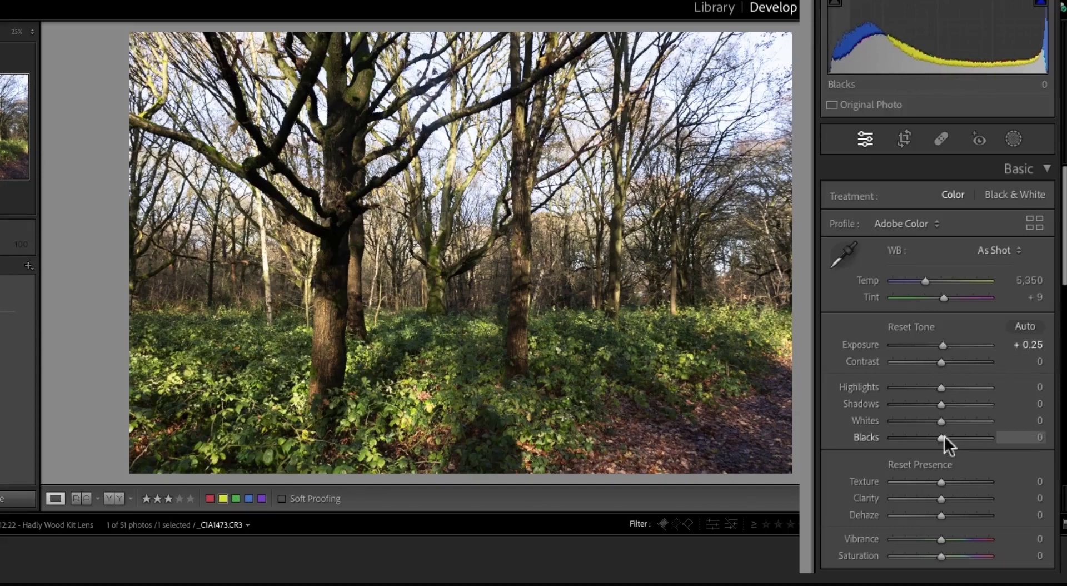
{"action": "left_click_drag", "start_coordinate": [945, 436], "coordinate": [939, 436]}
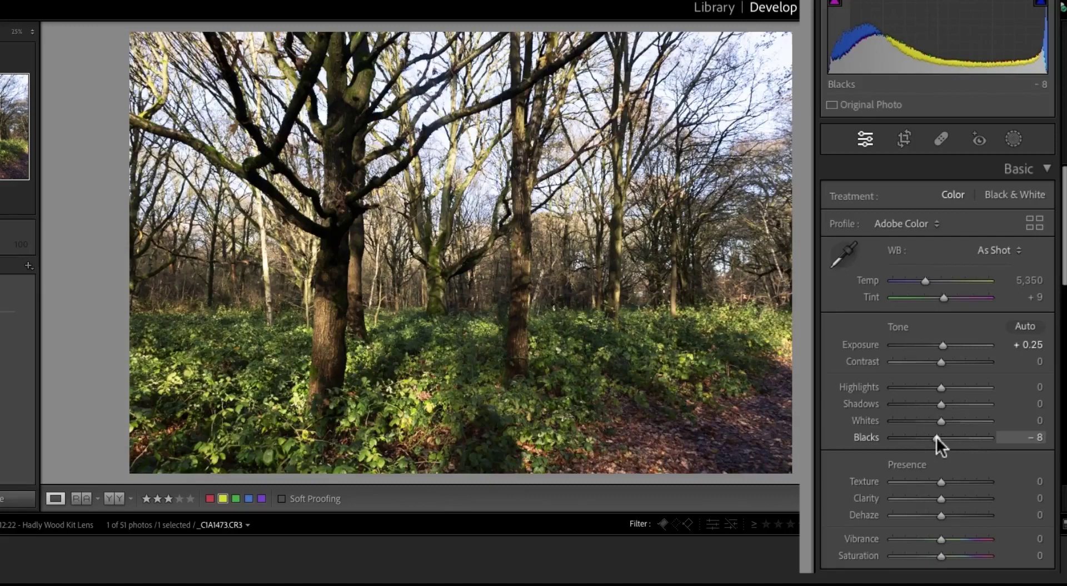
{"action": "left_click_drag", "start_coordinate": [941, 435], "coordinate": [950, 436]}
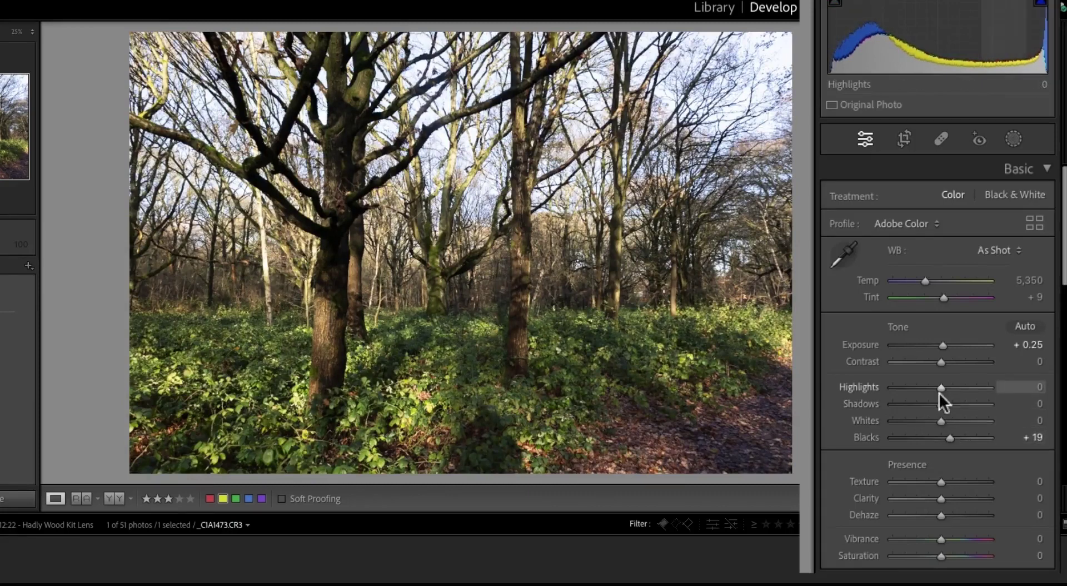
{"action": "left_click_drag", "start_coordinate": [943, 387], "coordinate": [937, 389]}
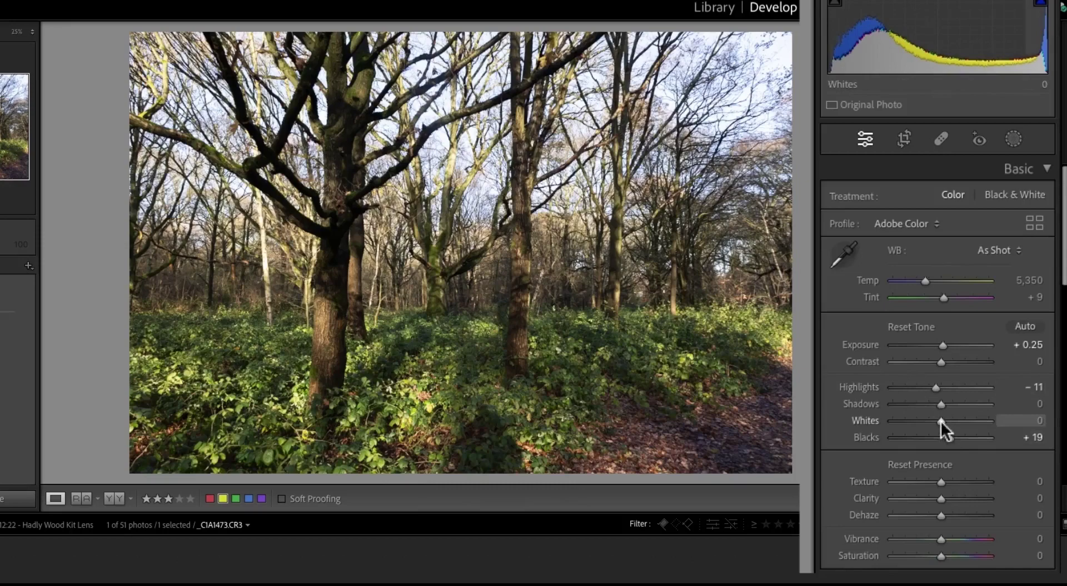
{"action": "mouse_move", "coordinate": [941, 421]}
{"action": "left_mouse_down"}
{"action": "mouse_move", "coordinate": [941, 403]}
{"action": "mouse_move", "coordinate": [901, 403]}
{"action": "mouse_move", "coordinate": [978, 403]}
{"action": "mouse_move", "coordinate": [918, 405]}
{"action": "mouse_move", "coordinate": [955, 403]}
{"action": "mouse_move", "coordinate": [923, 406]}
{"action": "mouse_move", "coordinate": [937, 404]}
{"action": "left_mouse_up"}
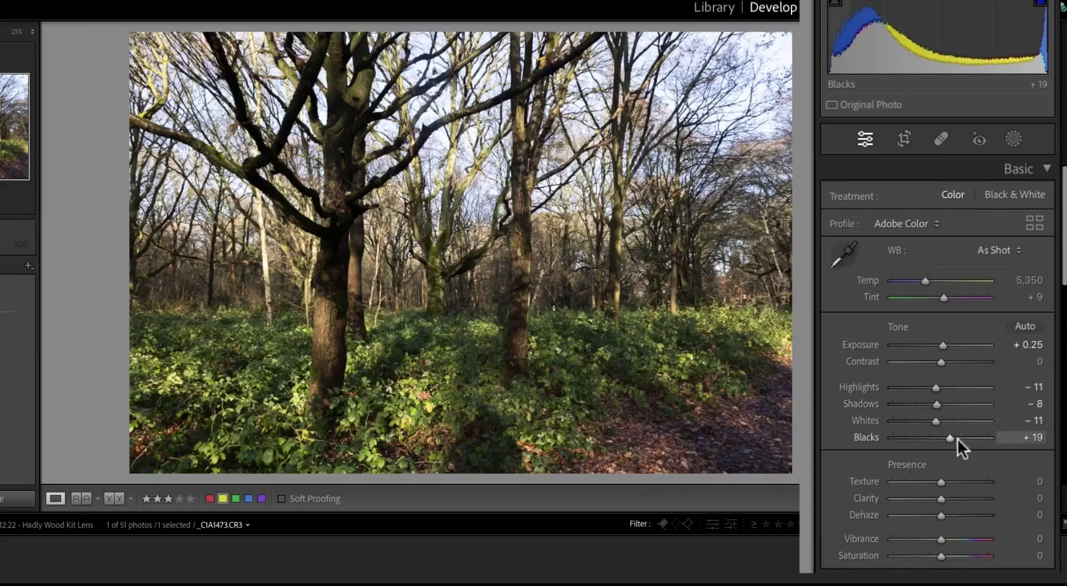
{"action": "left_click", "coordinate": [937, 405]}
{"action": "left_click_drag", "start_coordinate": [937, 405], "coordinate": [942, 409]}
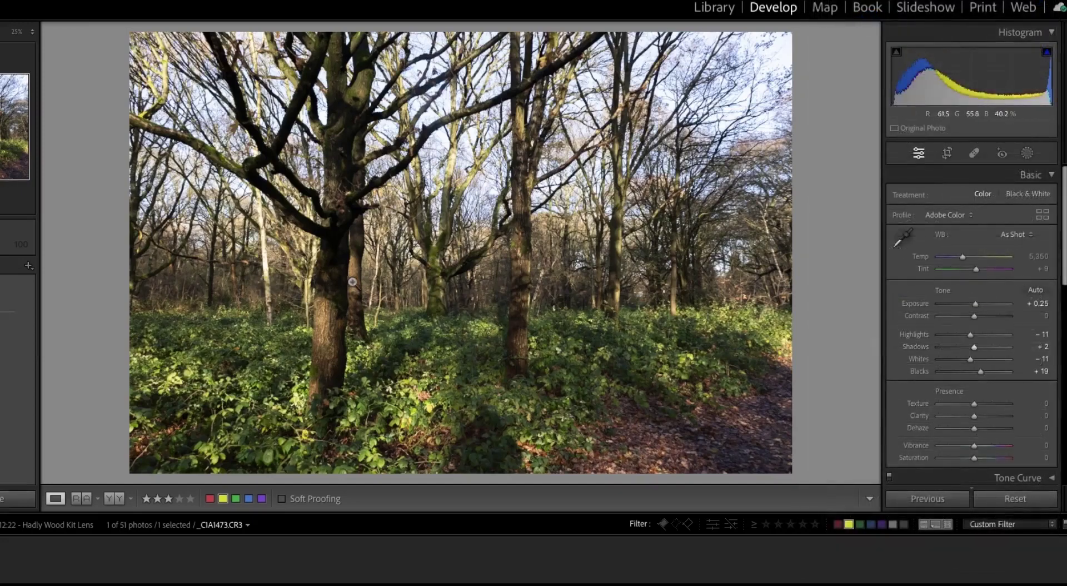
Zoom in on the central trunk and branches to inspect detail, returning to full view.
{"action": "left_click", "coordinate": [338, 325]}
{"action": "left_click", "coordinate": [398, 330]}
{"action": "left_click", "coordinate": [455, 166]}
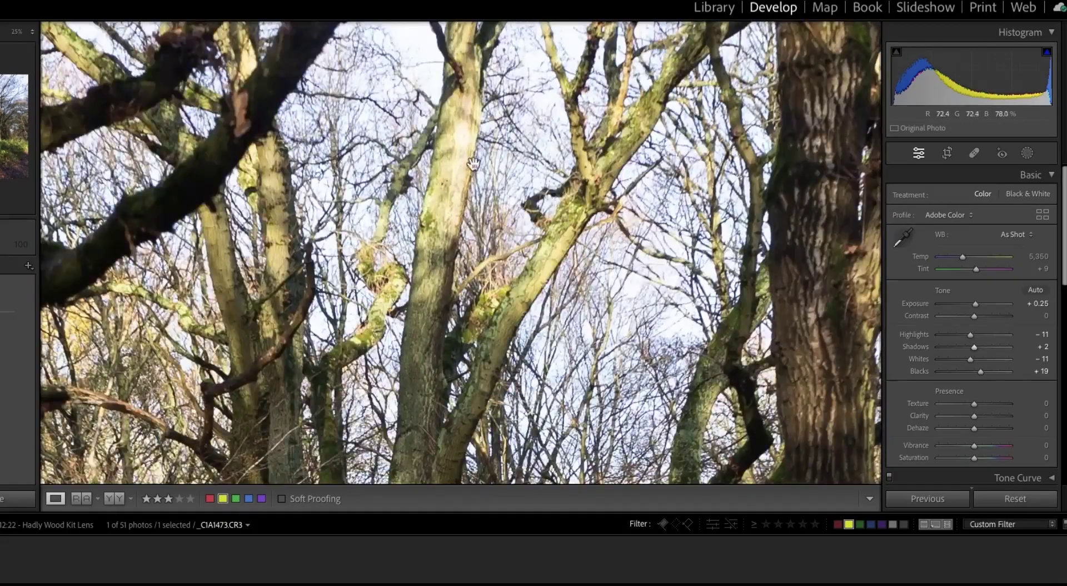
{"action": "left_click", "coordinate": [448, 219]}
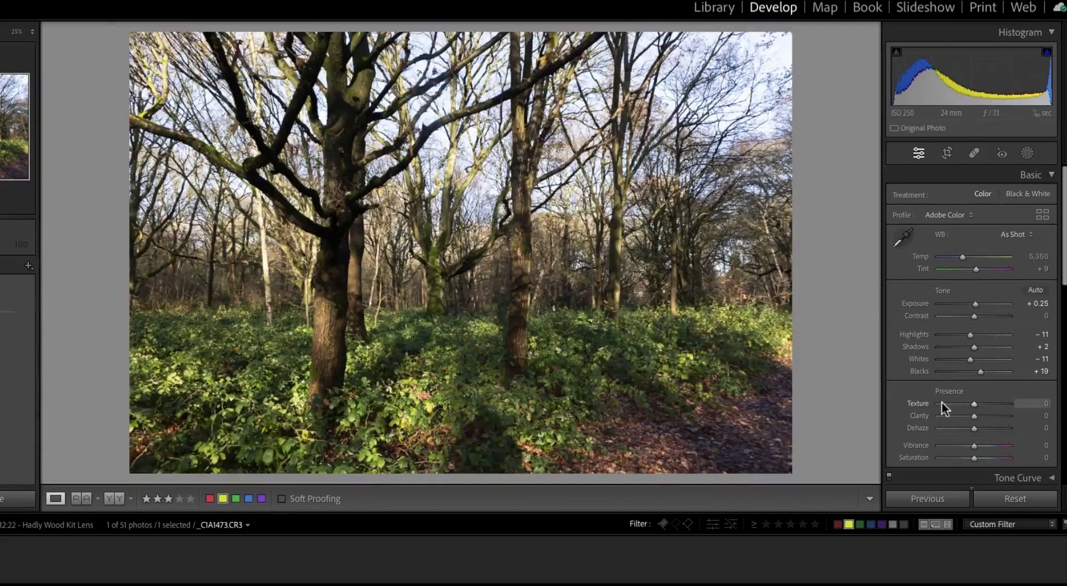
Drag all eight HSL Saturation sliders, Magenta through Red, fully down to -100.
{"action": "scroll", "coordinate": [941, 401], "scroll_direction": "down", "scroll_amount": 2}
{"action": "scroll", "coordinate": [941, 401], "scroll_direction": "down", "scroll_amount": 12}
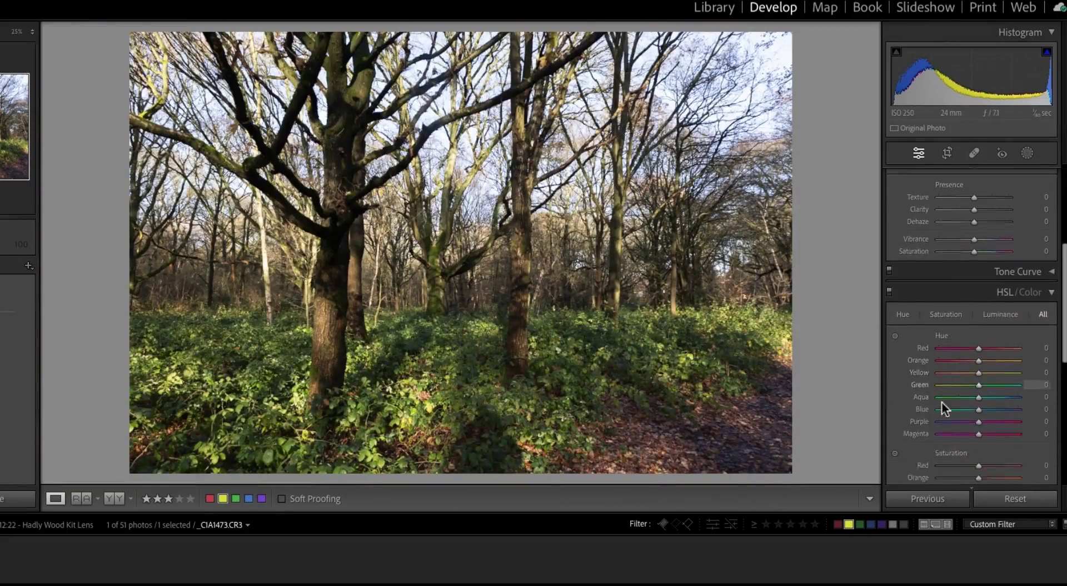
{"action": "scroll", "coordinate": [941, 402], "scroll_direction": "up", "scroll_amount": 3}
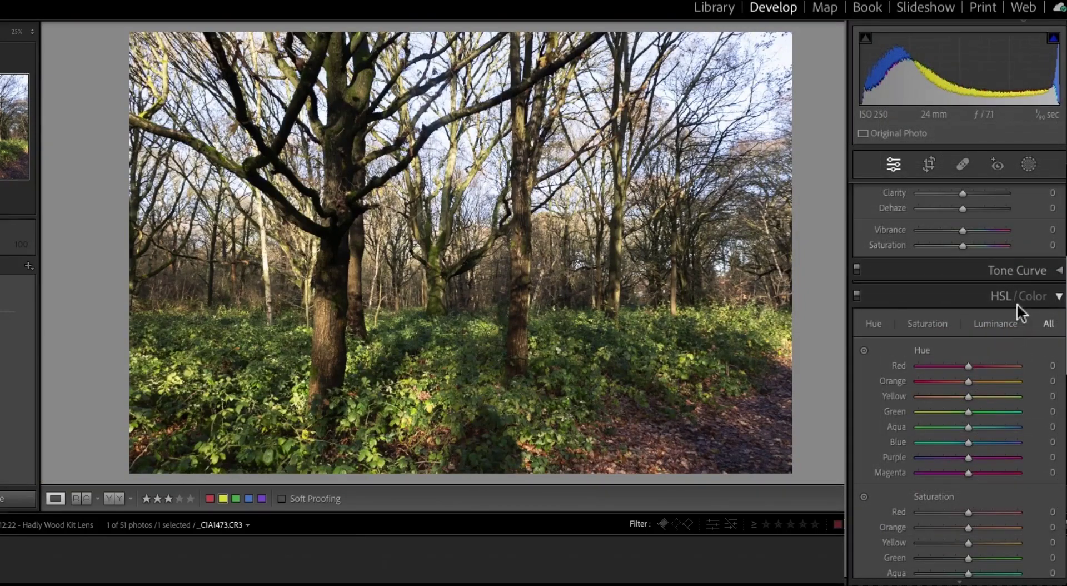
{"action": "scroll", "coordinate": [941, 423], "scroll_direction": "down", "scroll_amount": 1}
{"action": "scroll", "coordinate": [942, 423], "scroll_direction": "down", "scroll_amount": 7}
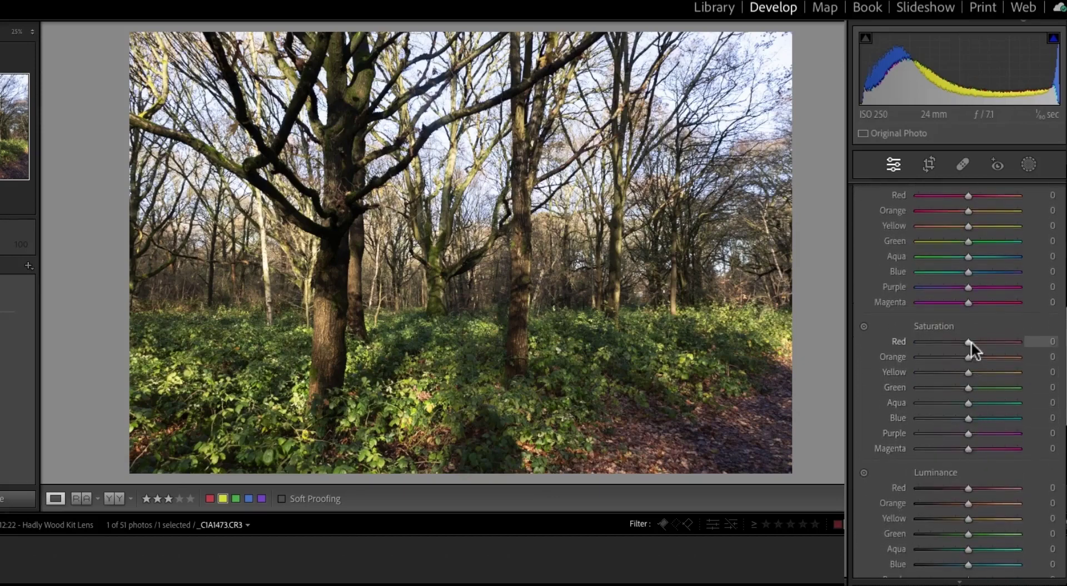
{"action": "left_click_drag", "start_coordinate": [969, 449], "coordinate": [886, 448]}
{"action": "left_click_drag", "start_coordinate": [973, 432], "coordinate": [894, 421]}
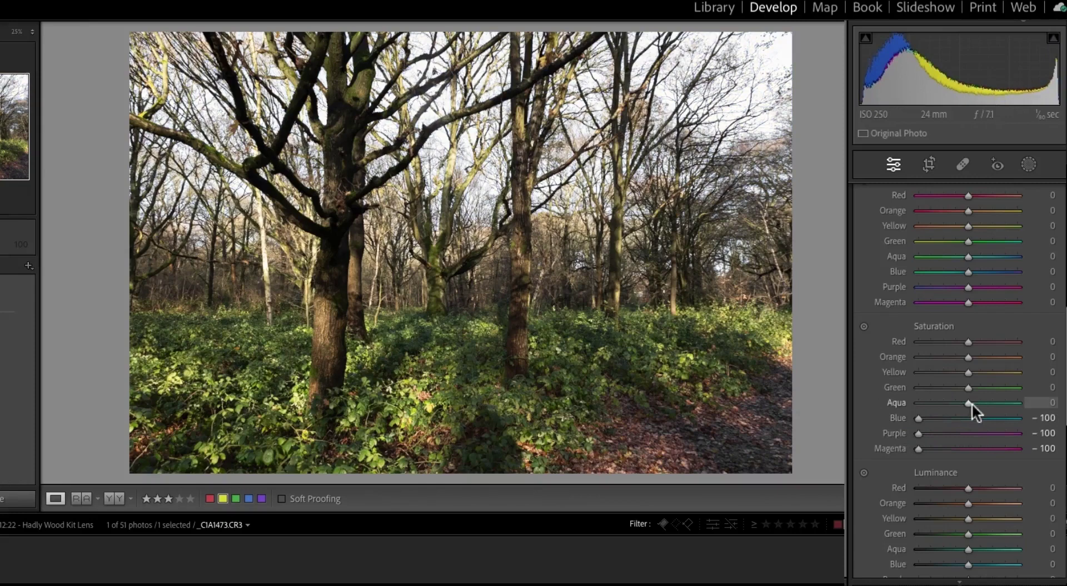
{"action": "left_click_drag", "start_coordinate": [969, 402], "coordinate": [889, 408]}
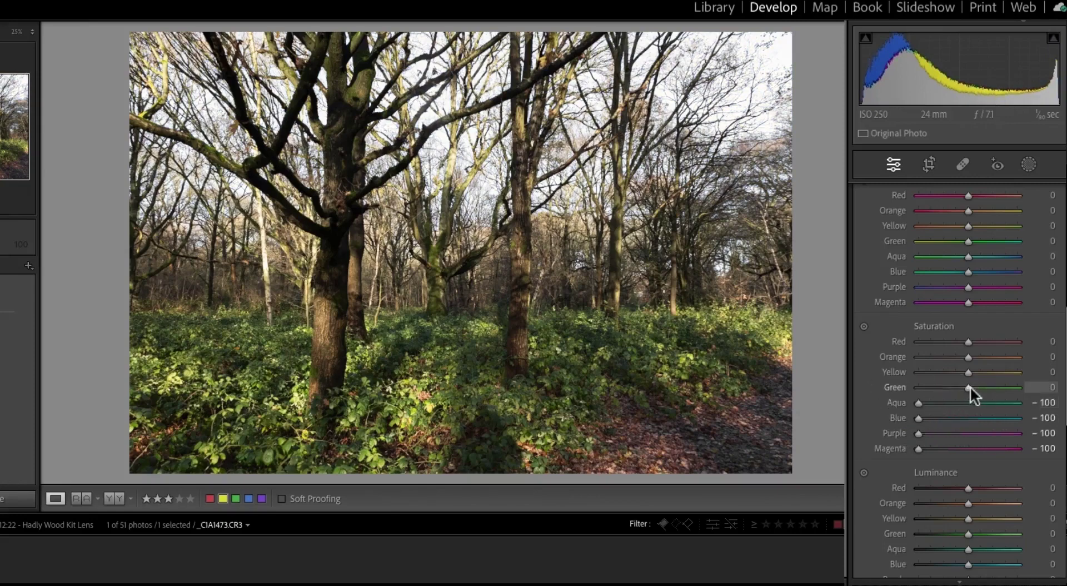
{"action": "left_click_drag", "start_coordinate": [968, 388], "coordinate": [902, 388]}
{"action": "left_click_drag", "start_coordinate": [968, 372], "coordinate": [900, 373]}
{"action": "left_click_drag", "start_coordinate": [968, 356], "coordinate": [905, 357]}
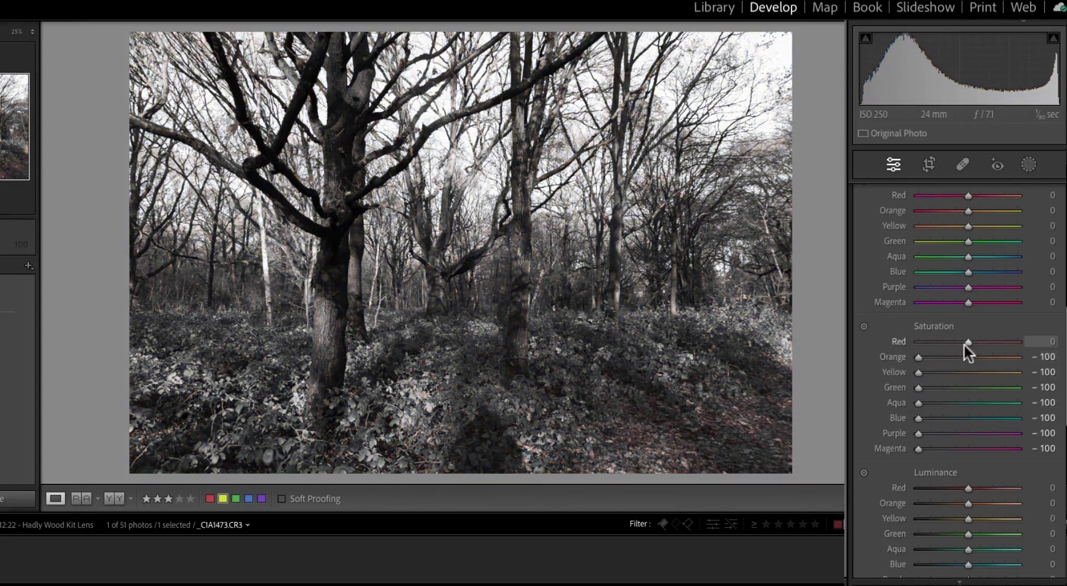
{"action": "left_click_drag", "start_coordinate": [970, 342], "coordinate": [910, 344]}
Restore colour with HSL Saturation Red +9, Orange +30 and Yellow -54, re-desaturating Magenta.
{"action": "key", "text": "alt"}
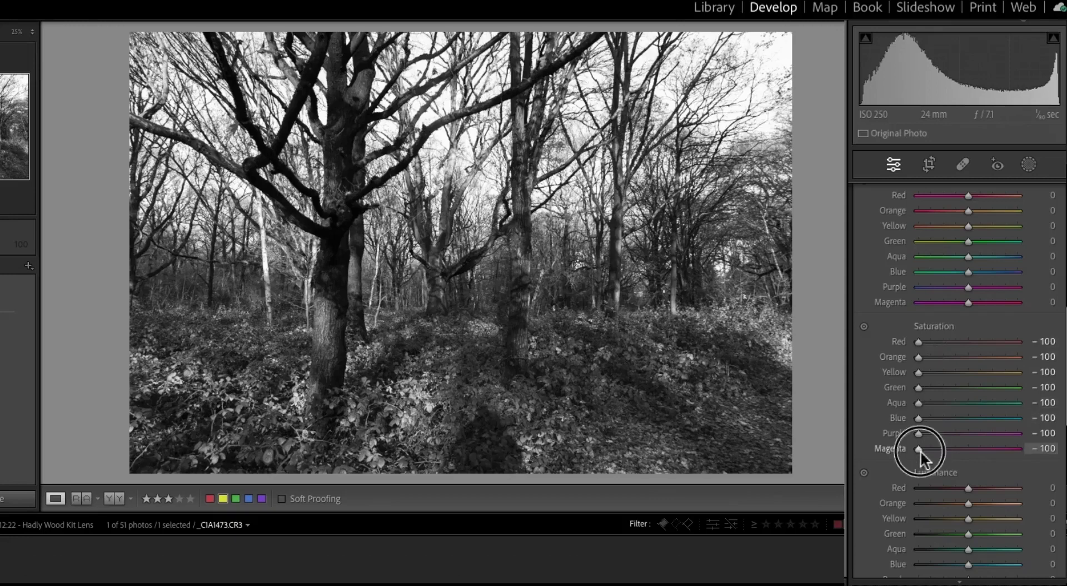
{"action": "double_click", "coordinate": [919, 449]}
{"action": "left_click_drag", "start_coordinate": [969, 448], "coordinate": [914, 450]}
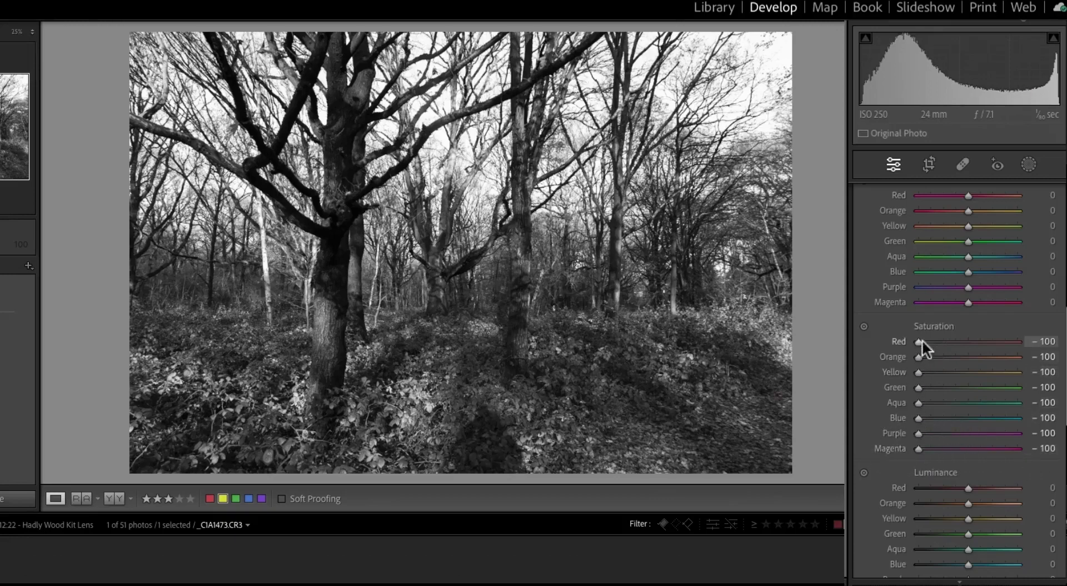
{"action": "key", "text": "alt"}
{"action": "left_click_drag", "start_coordinate": [920, 341], "coordinate": [974, 342]}
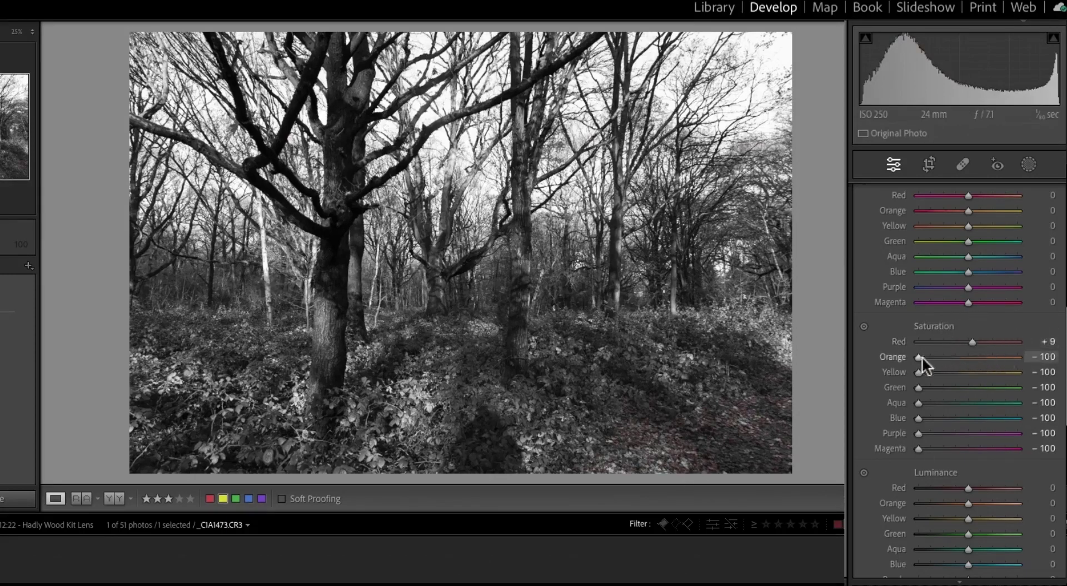
{"action": "left_click_drag", "start_coordinate": [919, 357], "coordinate": [983, 355]}
{"action": "left_click_drag", "start_coordinate": [918, 371], "coordinate": [947, 448]}
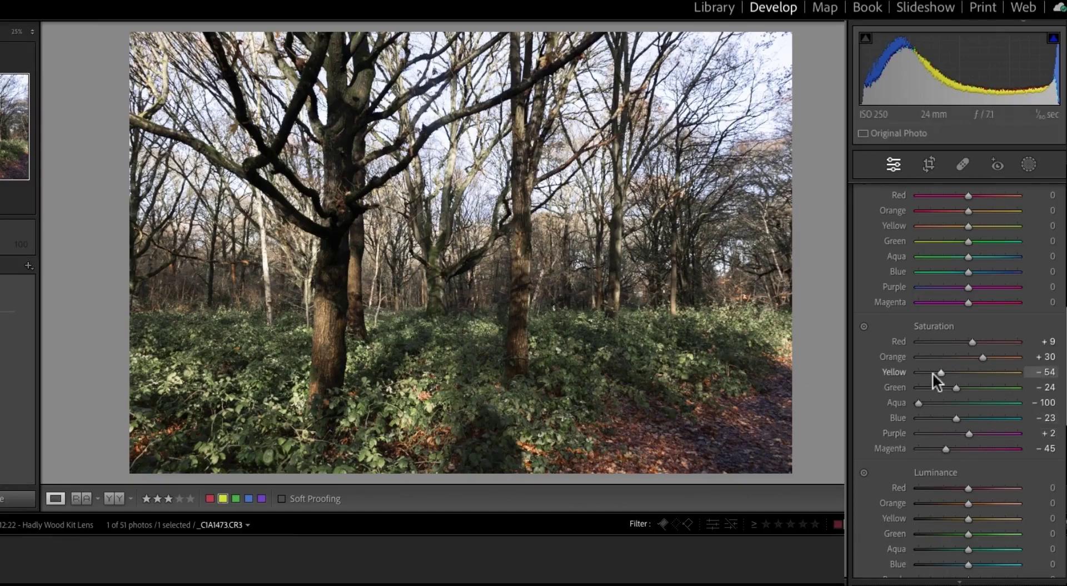
Set HSL Luminance Green +23, Orange +19, Blue -24, Red +24 and Yellow -21.
{"action": "scroll", "coordinate": [932, 373], "scroll_direction": "down", "scroll_amount": 3}
{"action": "scroll", "coordinate": [932, 373], "scroll_direction": "down", "scroll_amount": 1}
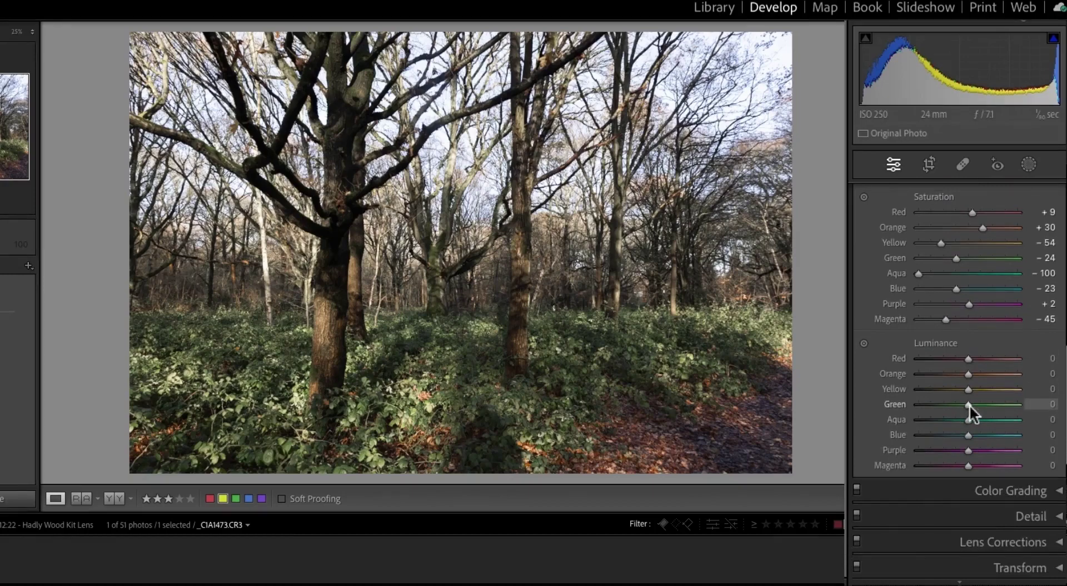
{"action": "left_click_drag", "start_coordinate": [969, 404], "coordinate": [983, 405]}
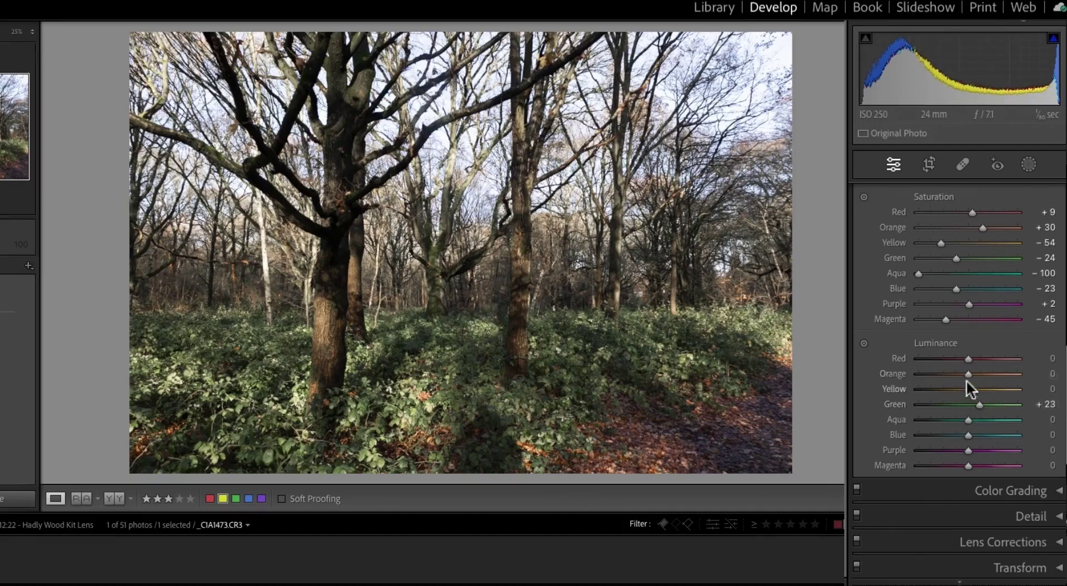
{"action": "left_click_drag", "start_coordinate": [967, 373], "coordinate": [977, 374]}
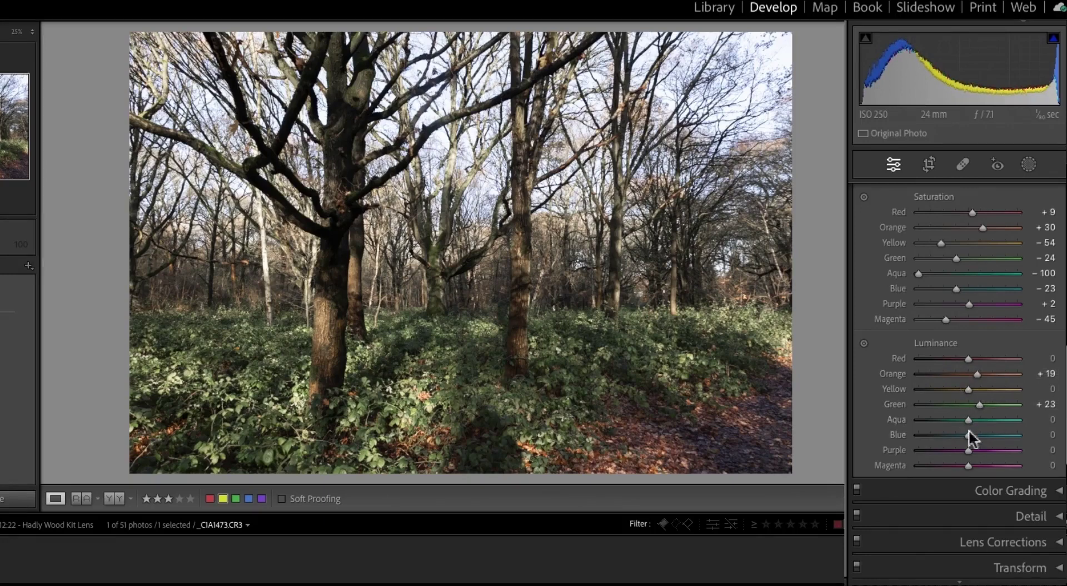
{"action": "left_click_drag", "start_coordinate": [968, 435], "coordinate": [955, 433]}
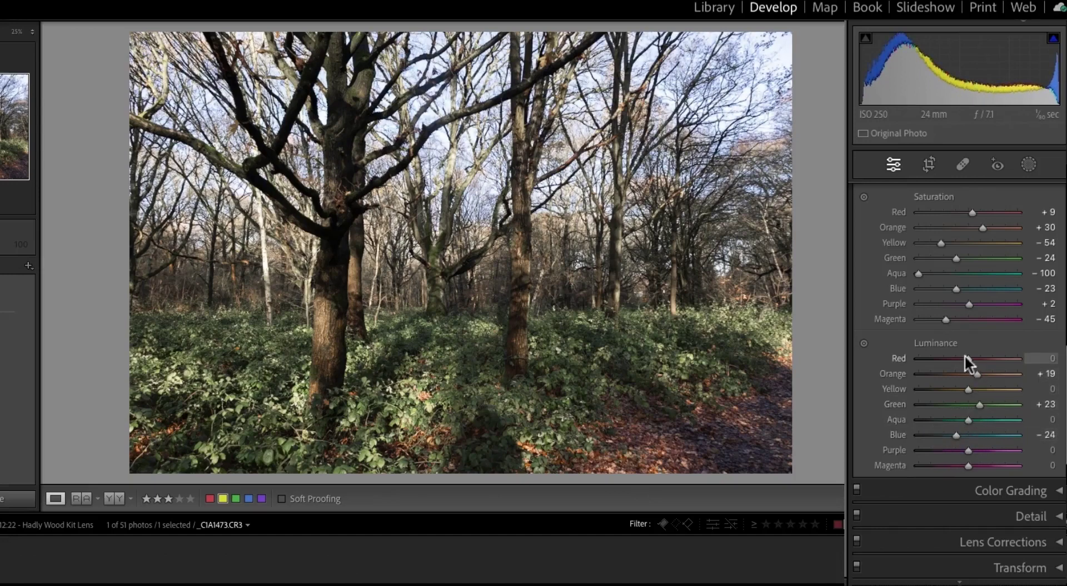
{"action": "left_click_drag", "start_coordinate": [969, 357], "coordinate": [957, 385]}
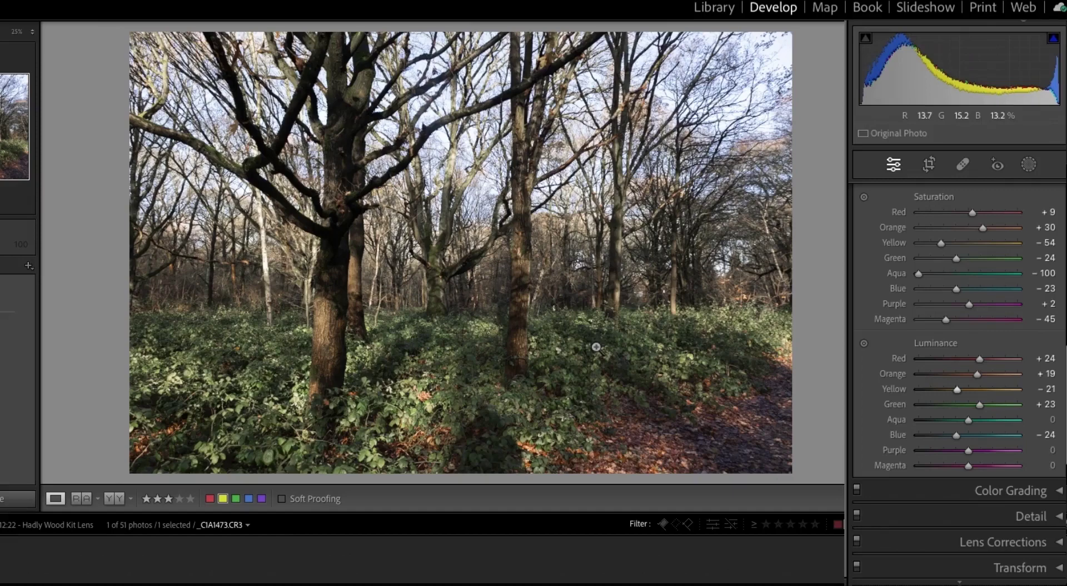
Raise Presence Saturation to +10 and Dehaze to +15, previewing the haze removal.
{"action": "scroll", "coordinate": [968, 375], "scroll_direction": "up", "scroll_amount": 4}
{"action": "scroll", "coordinate": [968, 374], "scroll_direction": "up", "scroll_amount": 2}
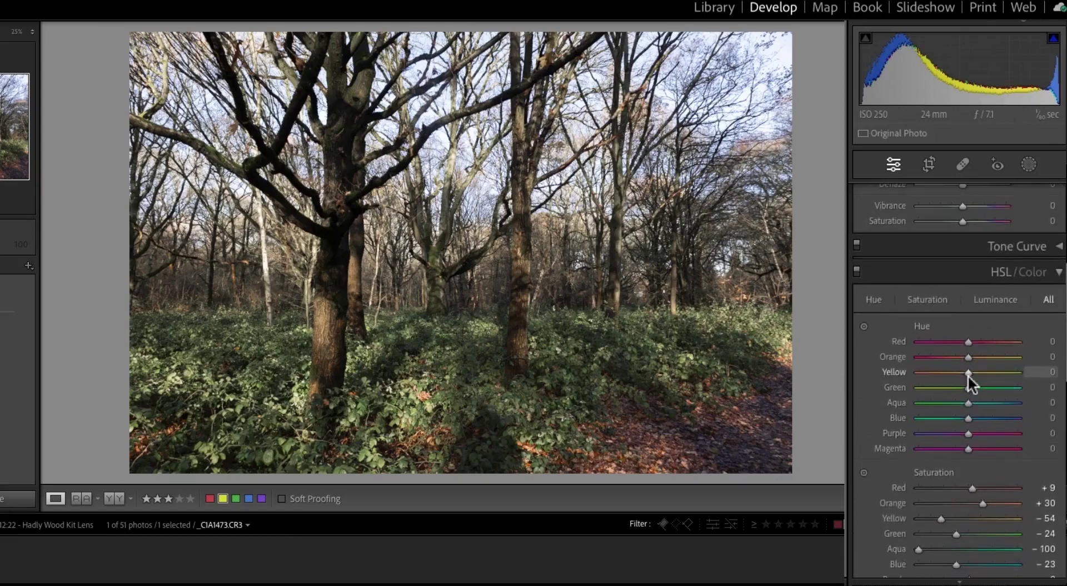
{"action": "scroll", "coordinate": [968, 374], "scroll_direction": "up", "scroll_amount": 6}
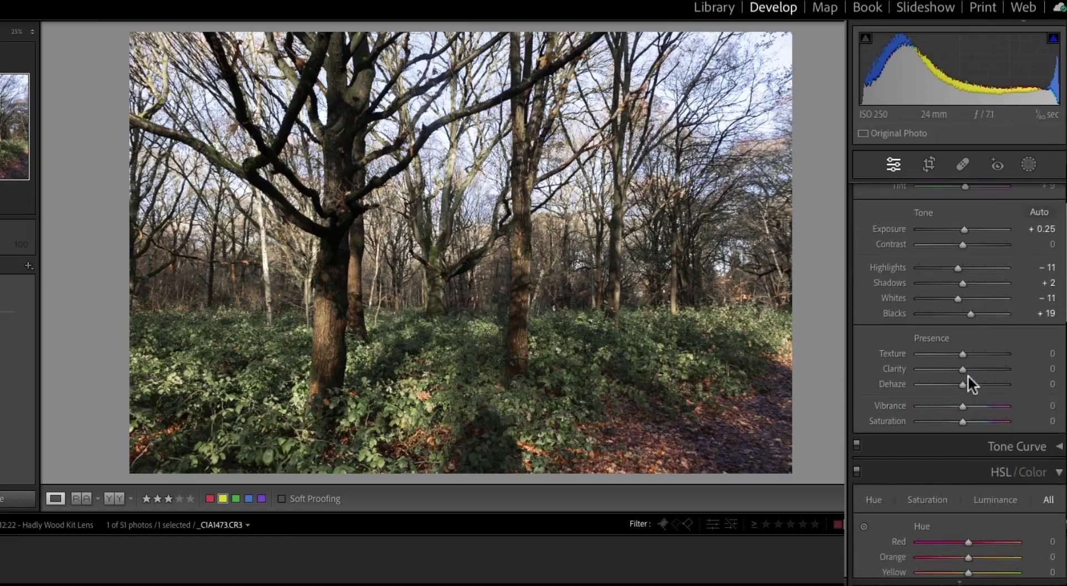
{"action": "scroll", "coordinate": [968, 375], "scroll_direction": "up", "scroll_amount": 2}
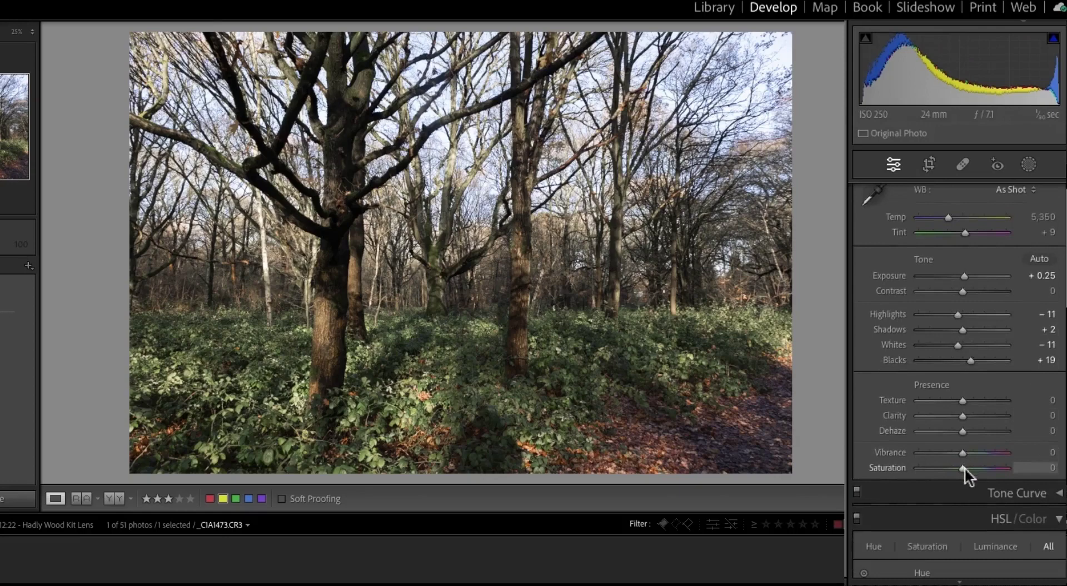
{"action": "mouse_move", "coordinate": [964, 467]}
{"action": "left_mouse_down"}
{"action": "mouse_move", "coordinate": [974, 452]}
{"action": "mouse_move", "coordinate": [951, 452]}
{"action": "mouse_move", "coordinate": [965, 452]}
{"action": "left_mouse_up"}
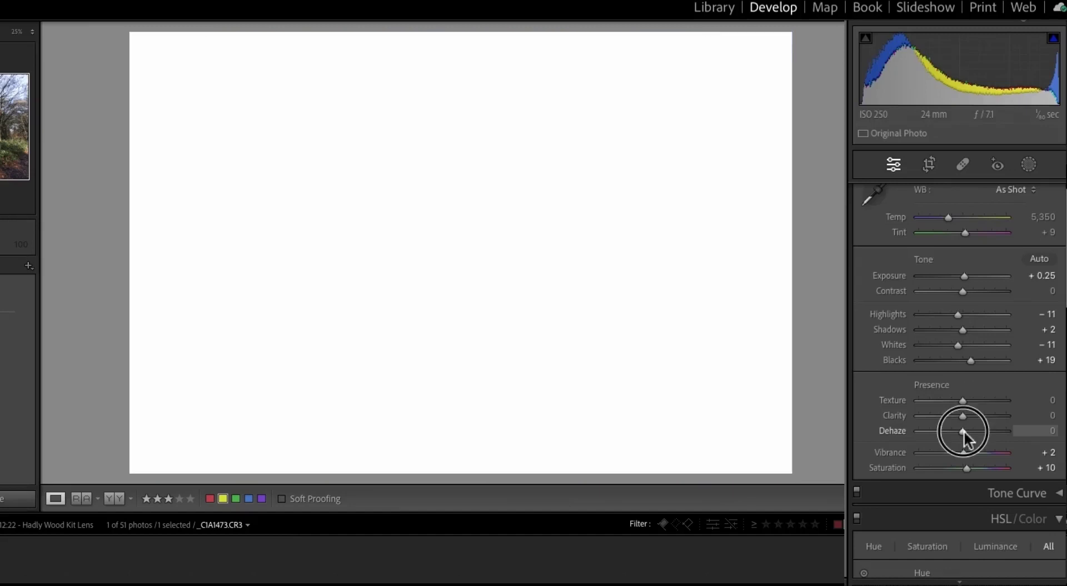
{"action": "mouse_move", "coordinate": [963, 430]}
{"action": "left_mouse_down"}
{"action": "mouse_move", "coordinate": [915, 431]}
{"action": "mouse_move", "coordinate": [1004, 431]}
{"action": "mouse_move", "coordinate": [969, 431]}
{"action": "left_mouse_up"}
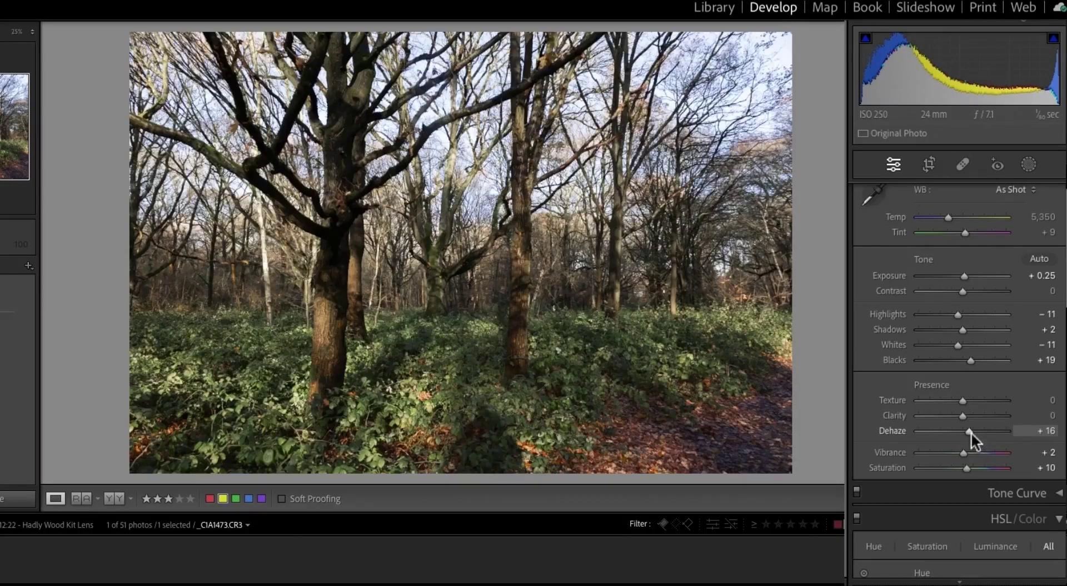
{"action": "left_click_drag", "start_coordinate": [972, 432], "coordinate": [951, 398]}
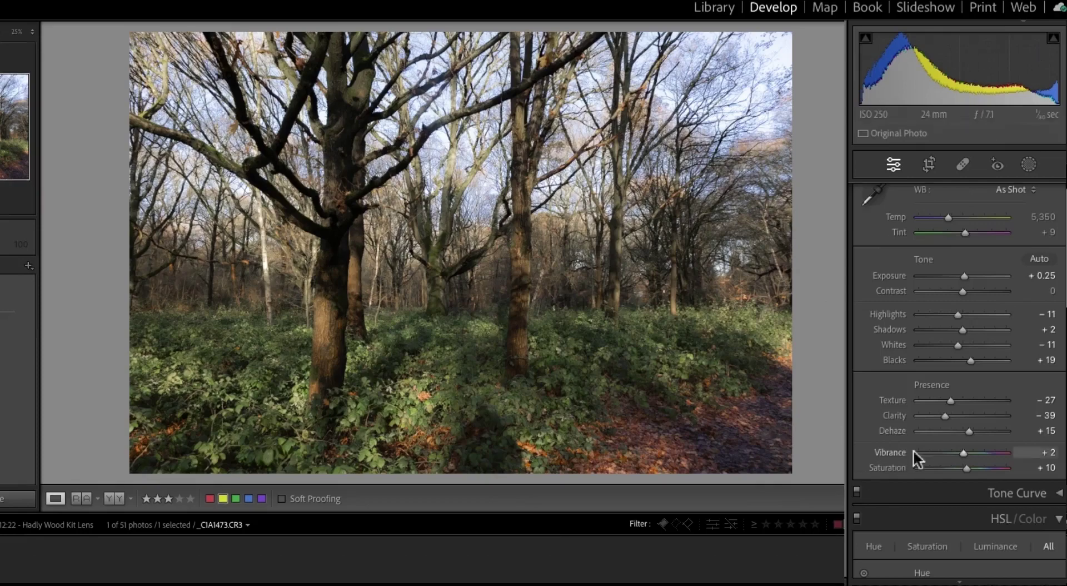
{"action": "scroll", "coordinate": [912, 450], "scroll_direction": "down", "scroll_amount": 3}
{"action": "scroll", "coordinate": [912, 449], "scroll_direction": "down", "scroll_amount": 5}
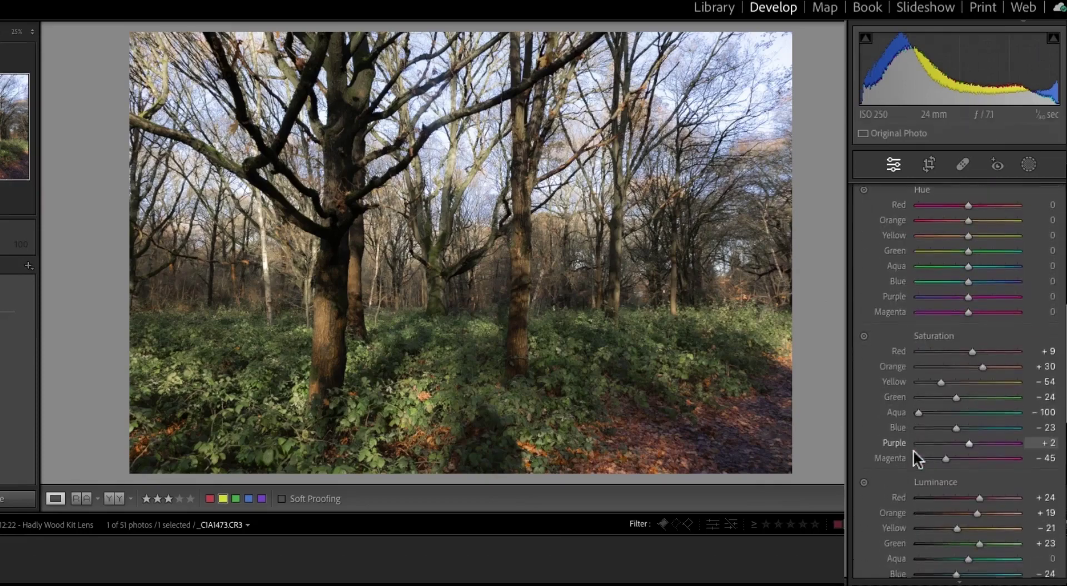
{"action": "scroll", "coordinate": [912, 449], "scroll_direction": "down", "scroll_amount": 2}
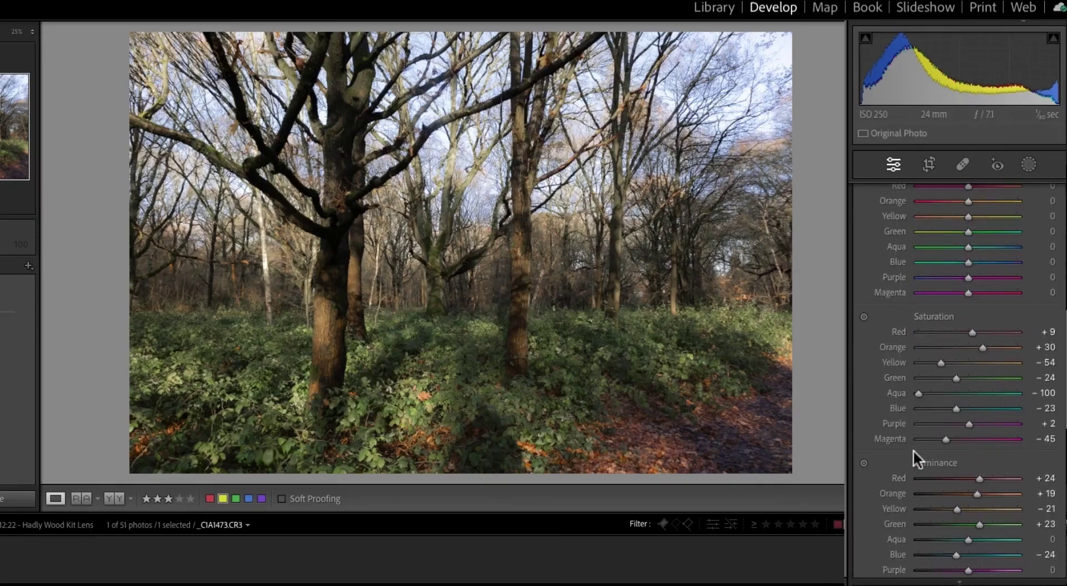
{"action": "scroll", "coordinate": [912, 449], "scroll_direction": "up", "scroll_amount": 1}
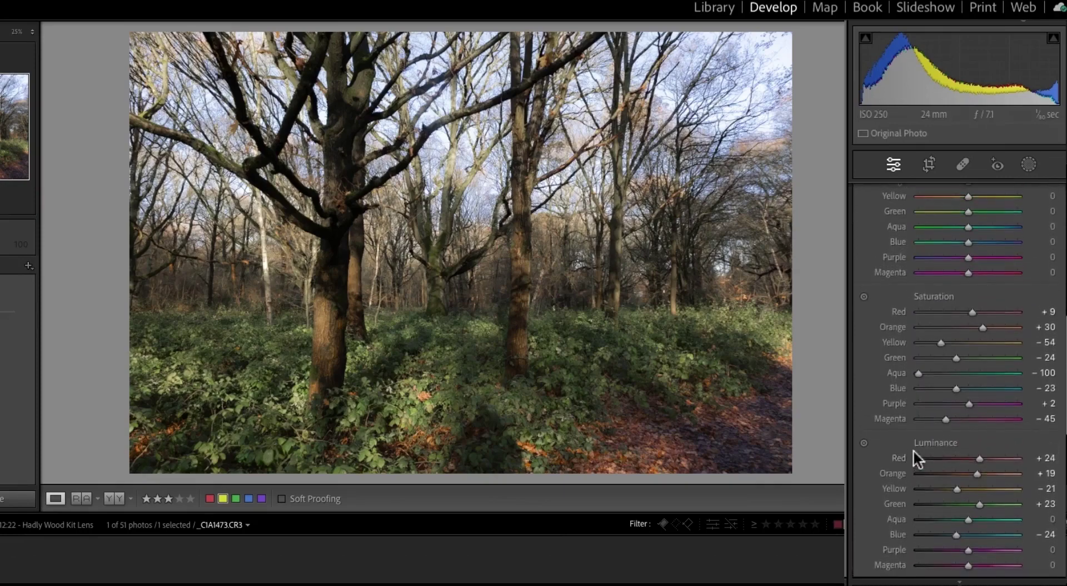
{"action": "scroll", "coordinate": [913, 449], "scroll_direction": "down", "scroll_amount": 2}
{"action": "scroll", "coordinate": [912, 449], "scroll_direction": "up", "scroll_amount": 5}
{"action": "scroll", "coordinate": [912, 449], "scroll_direction": "up", "scroll_amount": 1}
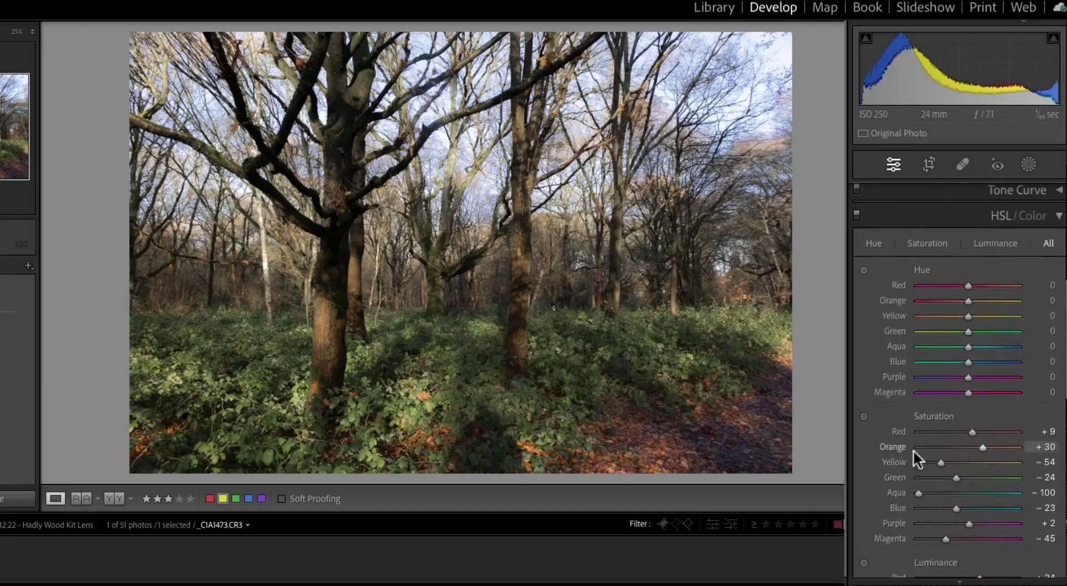
{"action": "scroll", "coordinate": [912, 448], "scroll_direction": "down", "scroll_amount": 5}
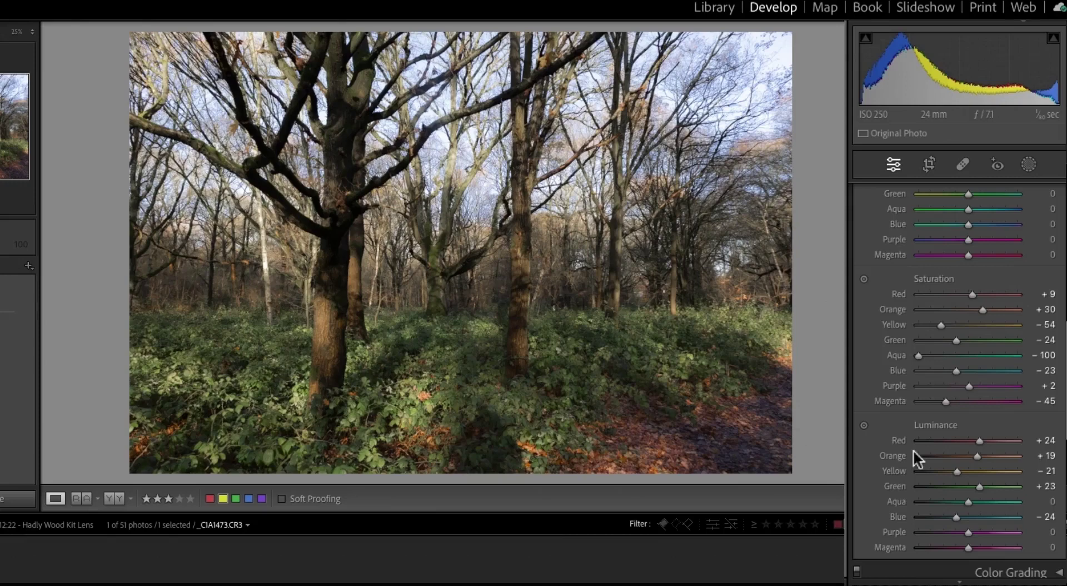
{"action": "key", "text": "backslash"}
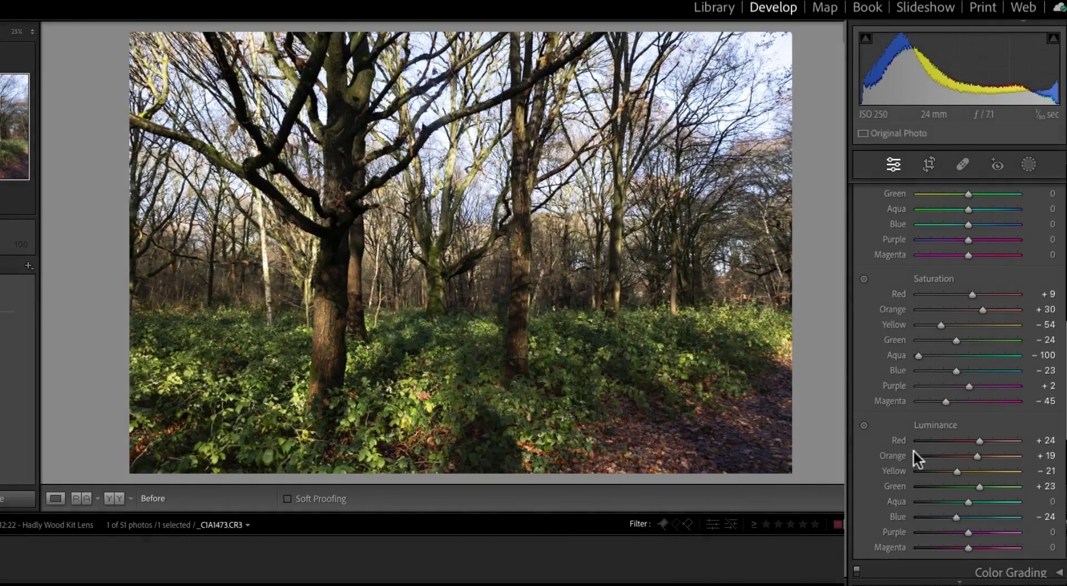
{"action": "key", "text": "backslash"}
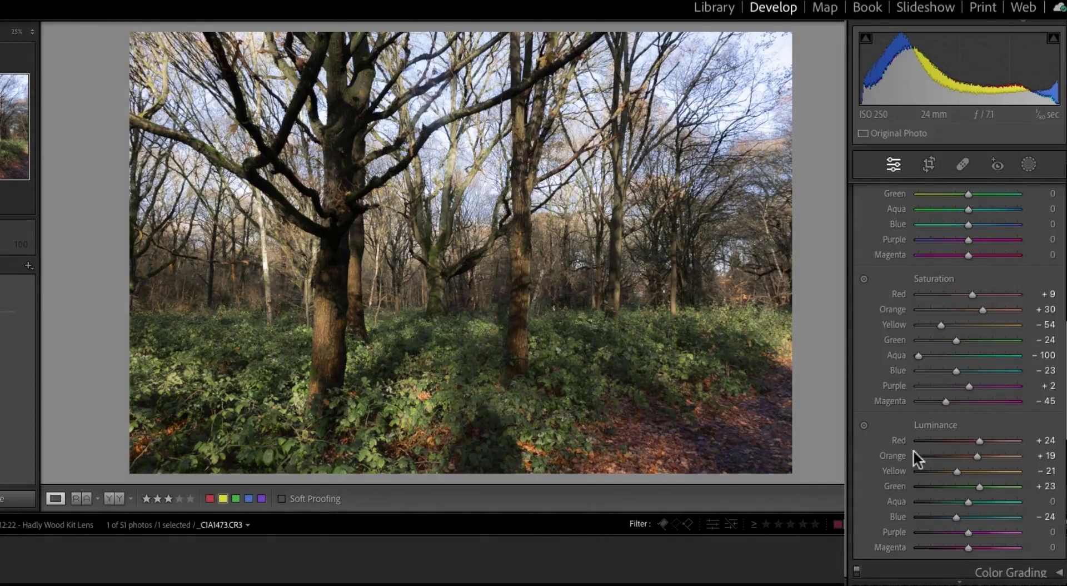
{"action": "key", "text": "backslash"}
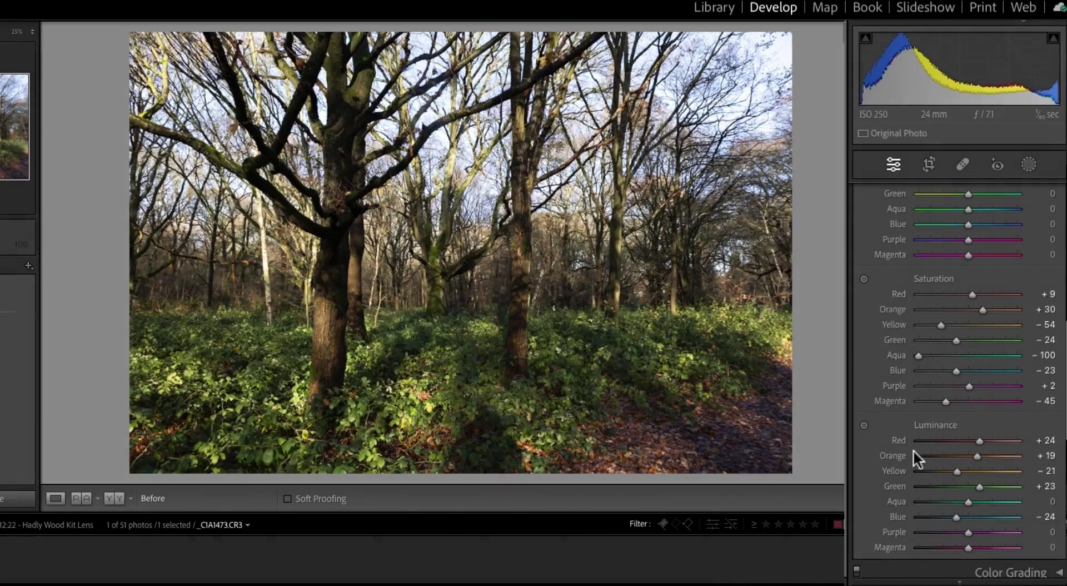
{"action": "key", "text": "backslash"}
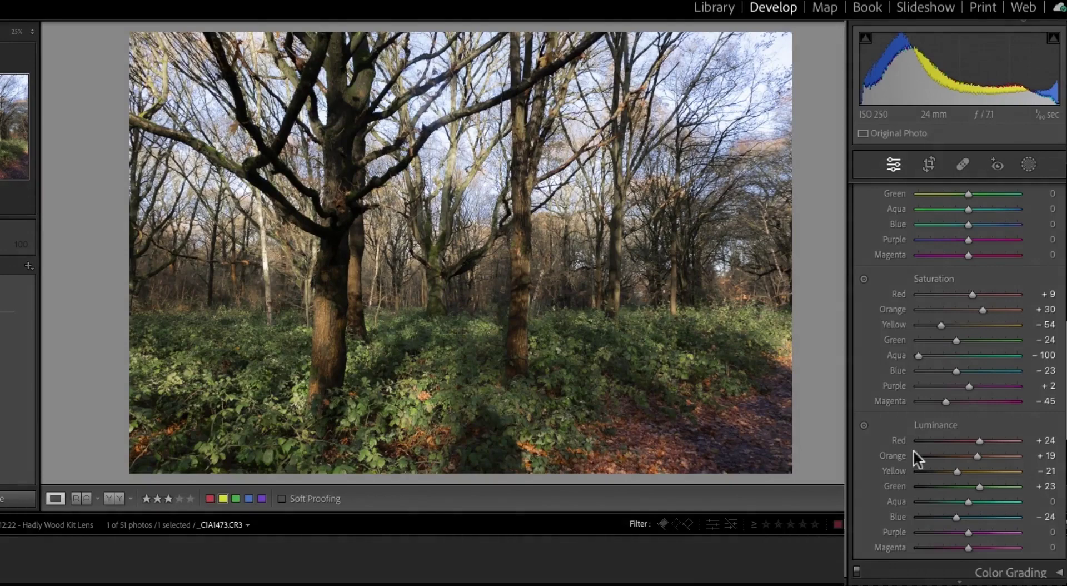
{"action": "scroll", "coordinate": [980, 436], "scroll_direction": "up", "scroll_amount": 5}
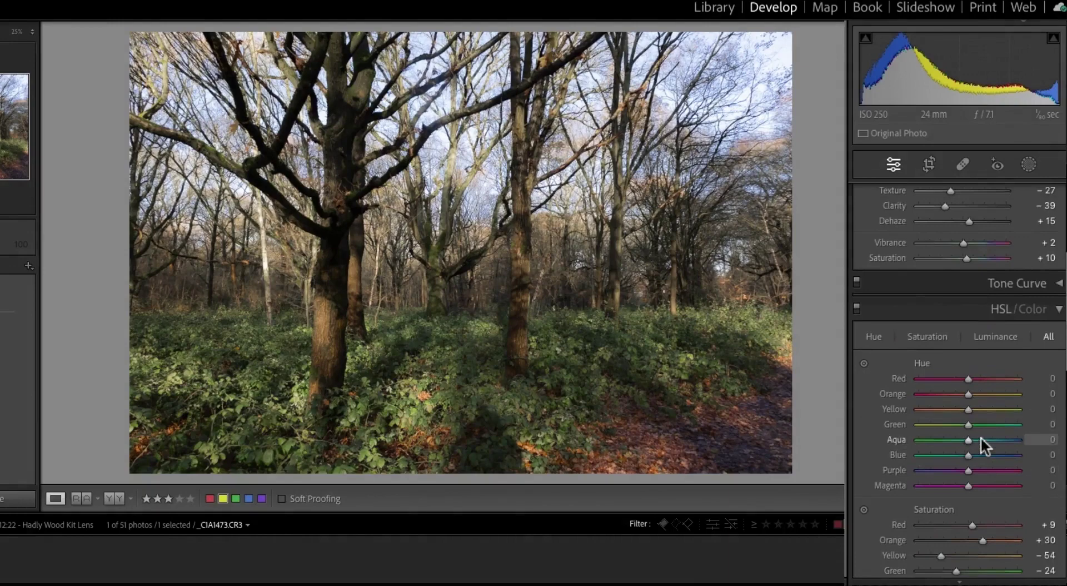